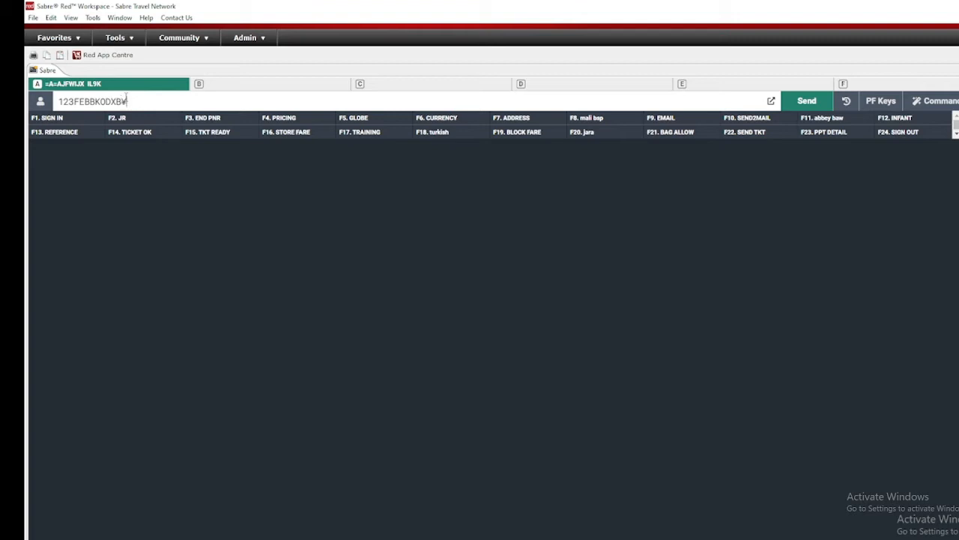
Step: Run the pending BKO–DXB availability query and, on a cleared screen, the ET-only Abidjan–Dubai query 123FEBABJDXB¥ET
key("Return")
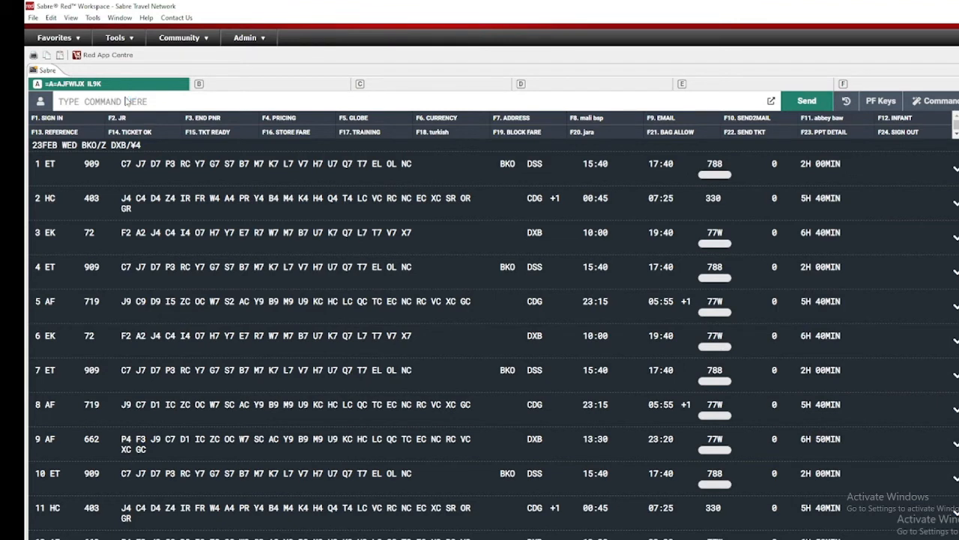
key("alt+BackSpace")
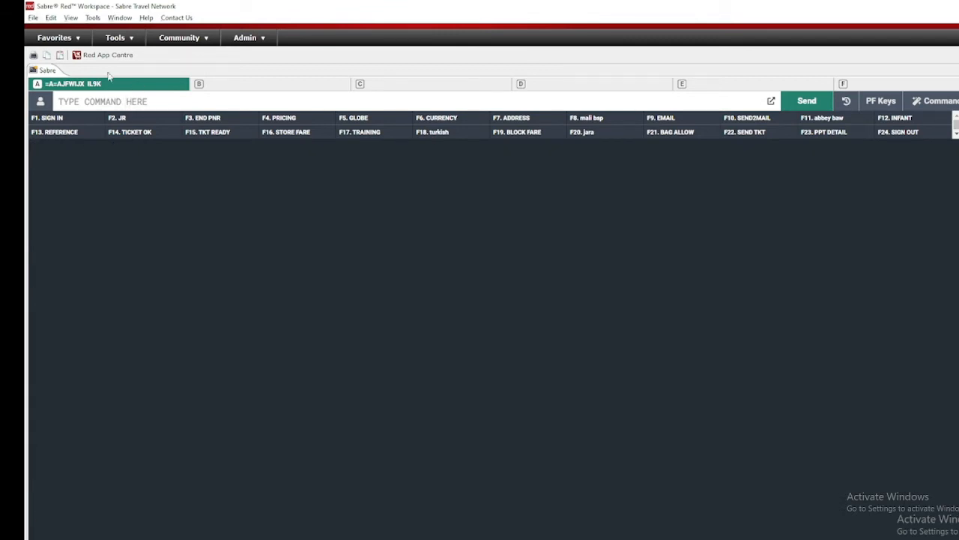
type("123")
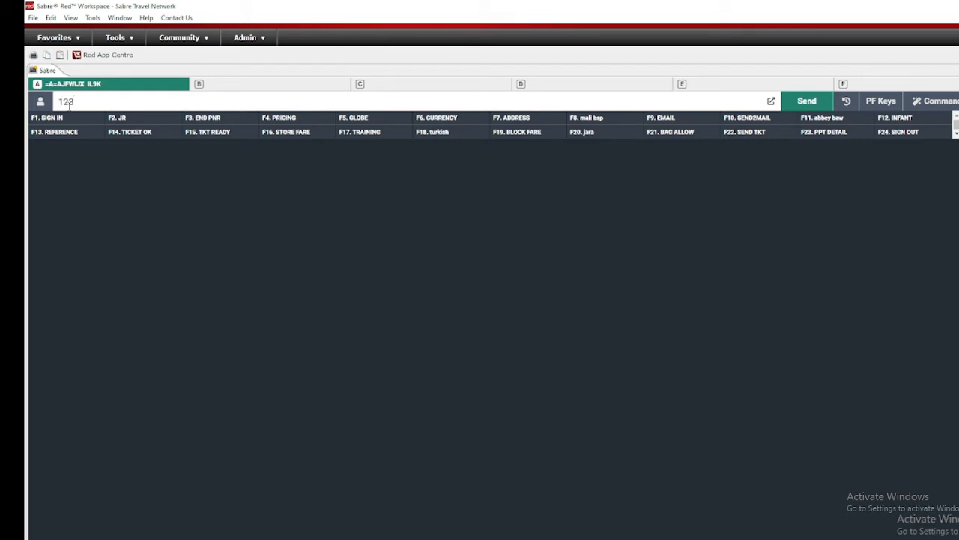
type("FEBABJDXB¥ET")
key("Return")
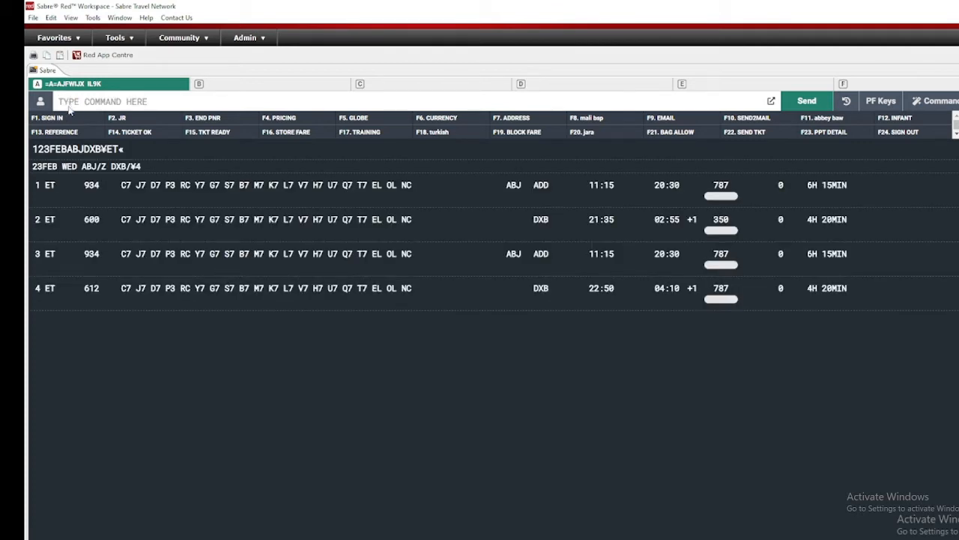
Step: Request ABJ–DXB availability for 23 February at 11:00 via NBO with 123FEBABJDXB1100NBO, on a cleared screen
key("Up")
key("BackSpace")
key("BackSpace")
key("BackSpace")
type("1100")
type("NBO")
key("Return")
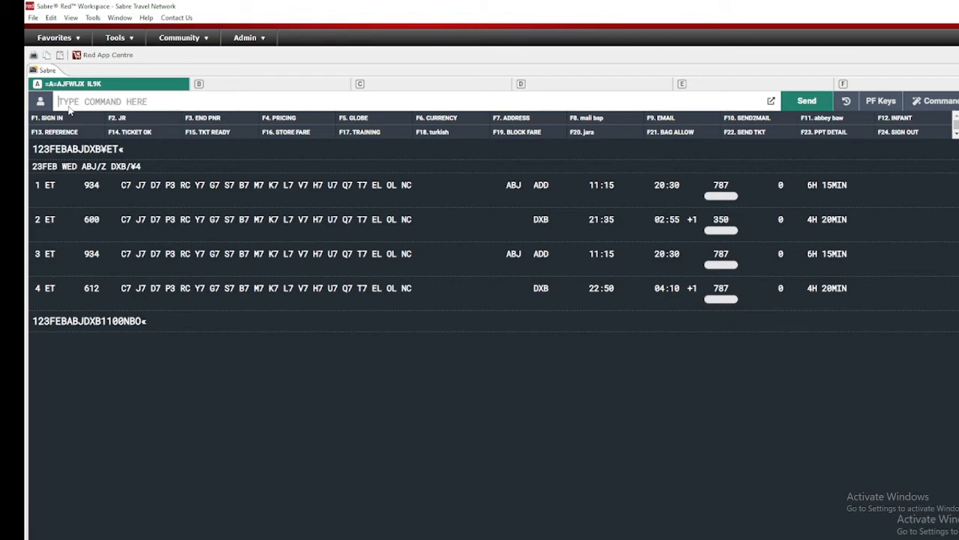
key("Pause")
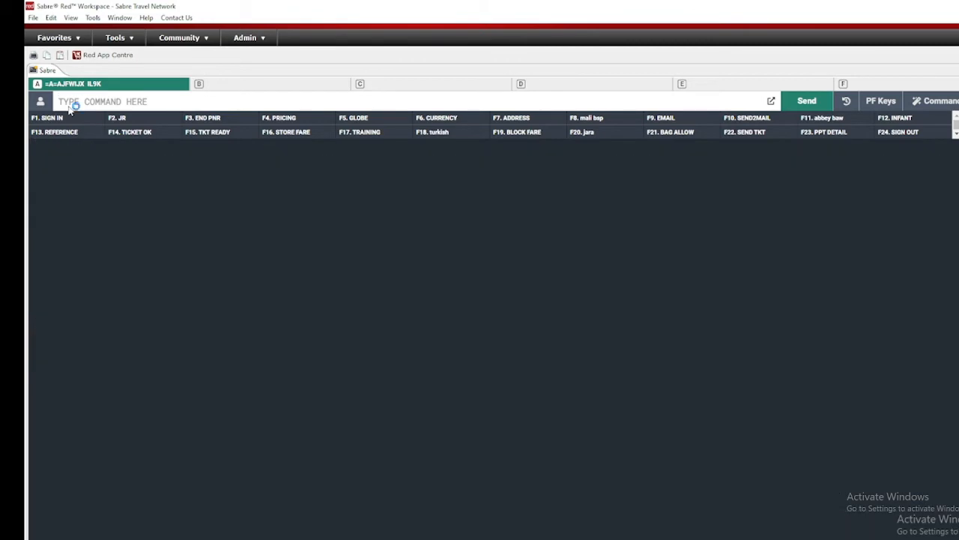
key("alt+Up")
key("Return")
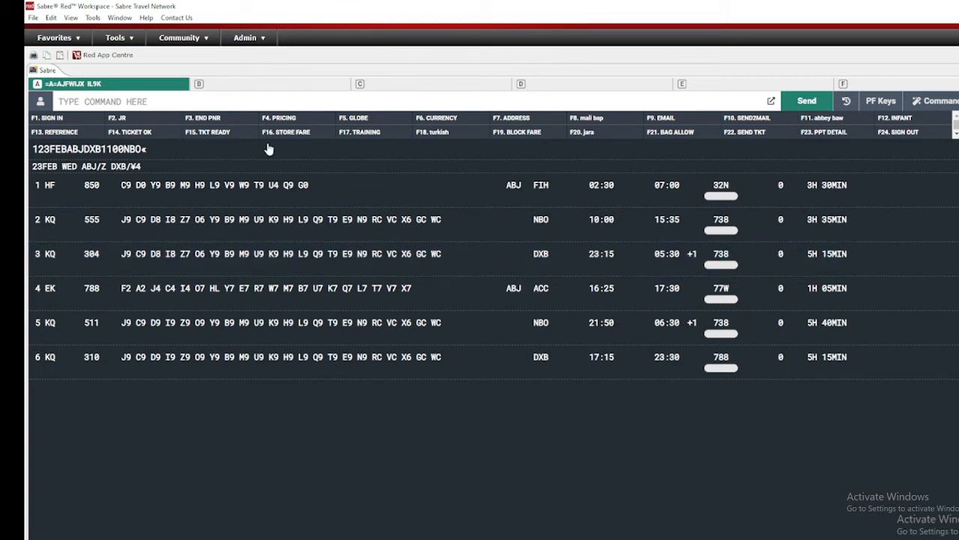
Step: Decode the airport code FIH with the command W/*FIH
left_click(226, 102)
type("W/*FIH")
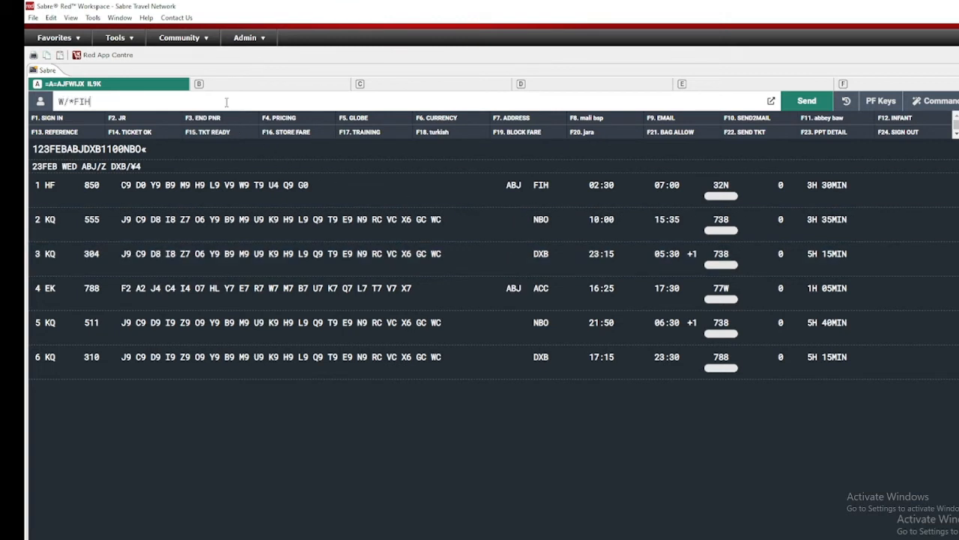
key("Return")
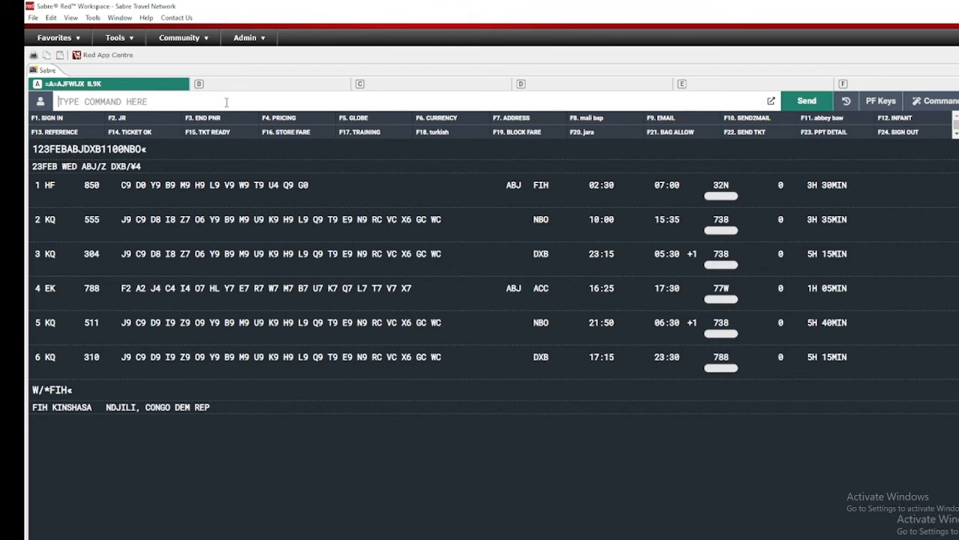
Step: Decode the airport code NBO with the command W/*NBO
type("W/*FIH")
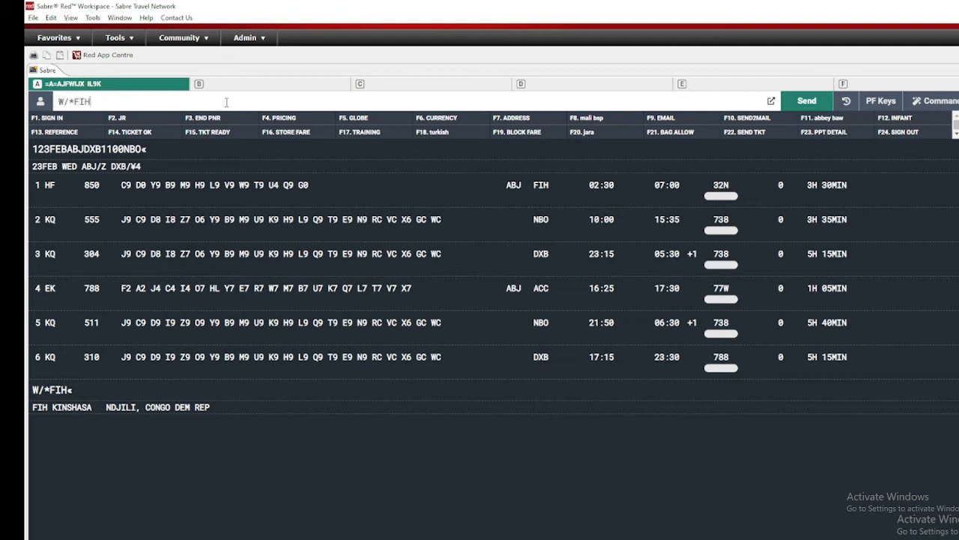
key("BackSpace")
key("BackSpace")
key("BackSpace")
type("NBO")
key("Return")
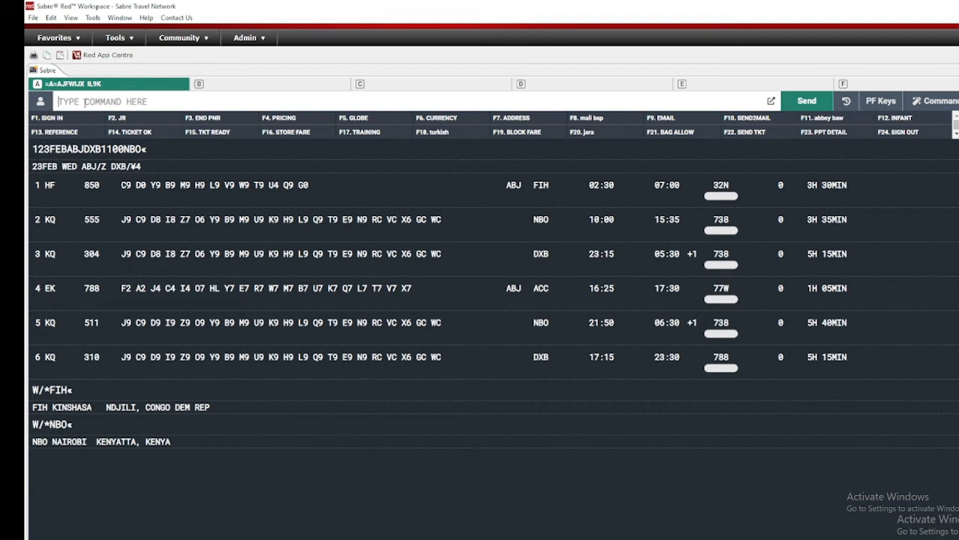
Step: Restrict the 11:00 ABJ–DXB availability via NBO to airline ET with 123FEBABJDXB1100NBO¥ET
type("W/*NBO")
key("Up")
key("Up")
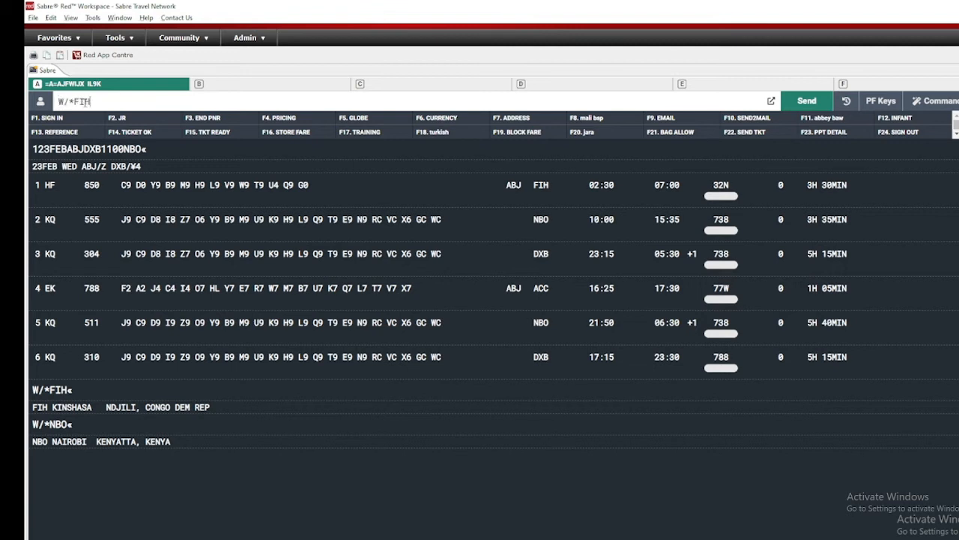
type("¥ET")
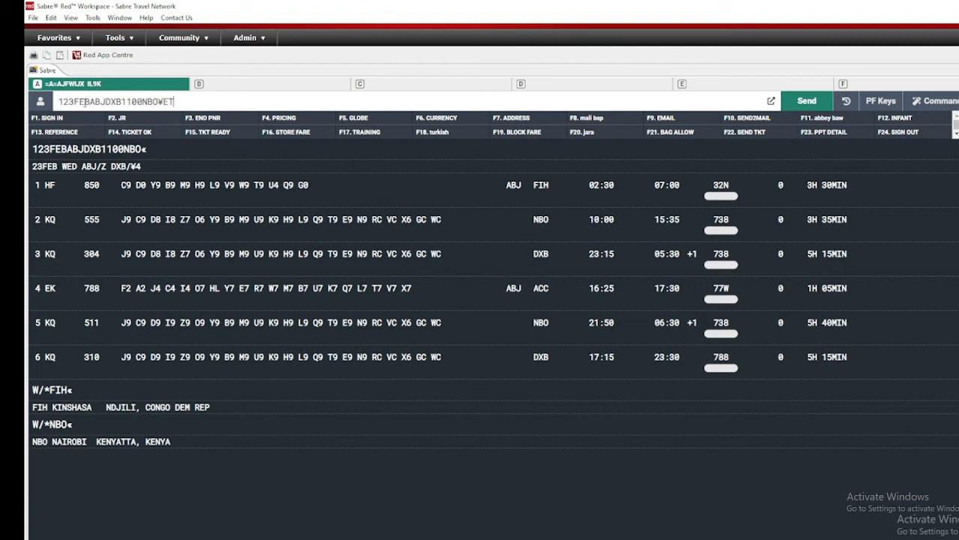
key("Return")
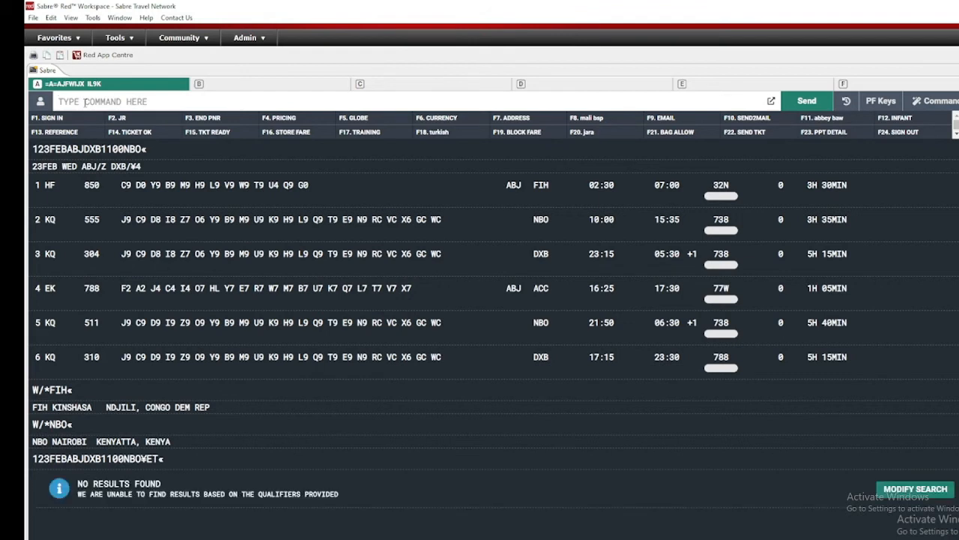
Step: Repeat the ABJ–DXB availability query via NBO for airline HF with 123FEBABJDXB1100NBO¥HF
key("Up")
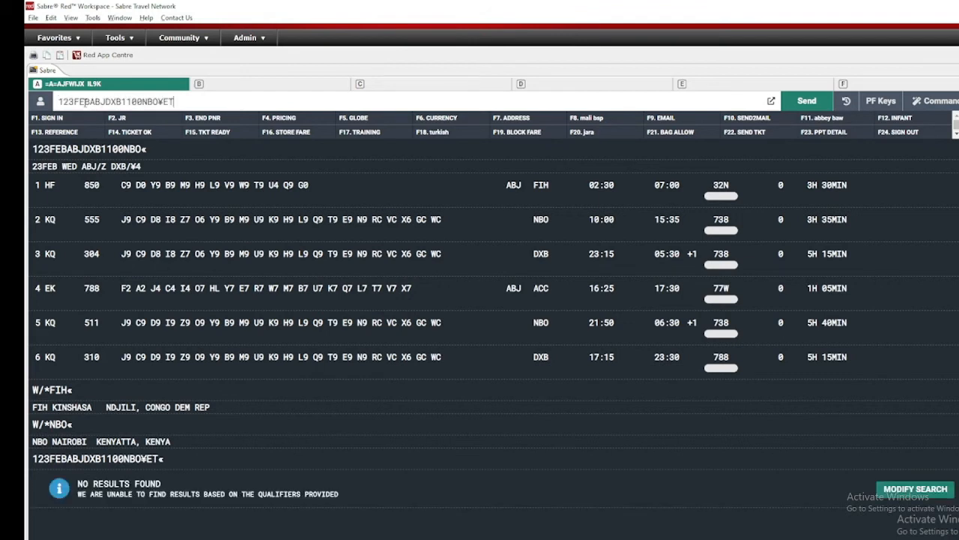
key("BackSpace")
key("BackSpace")
type("HF")
key("Return")
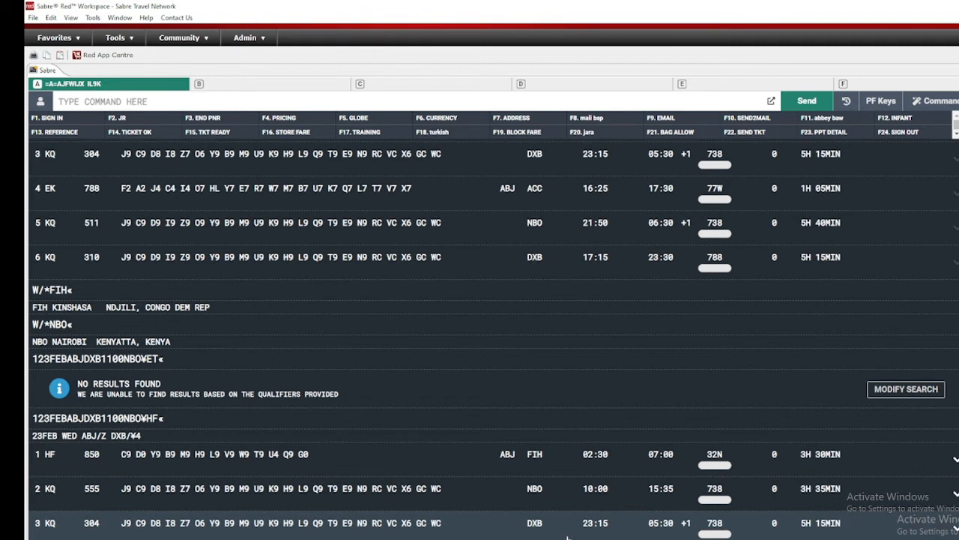
Step: Change the connecting point of the HF availability query to LFW and send 123FEBABJDXB1100LFW¥HF
key("Up")
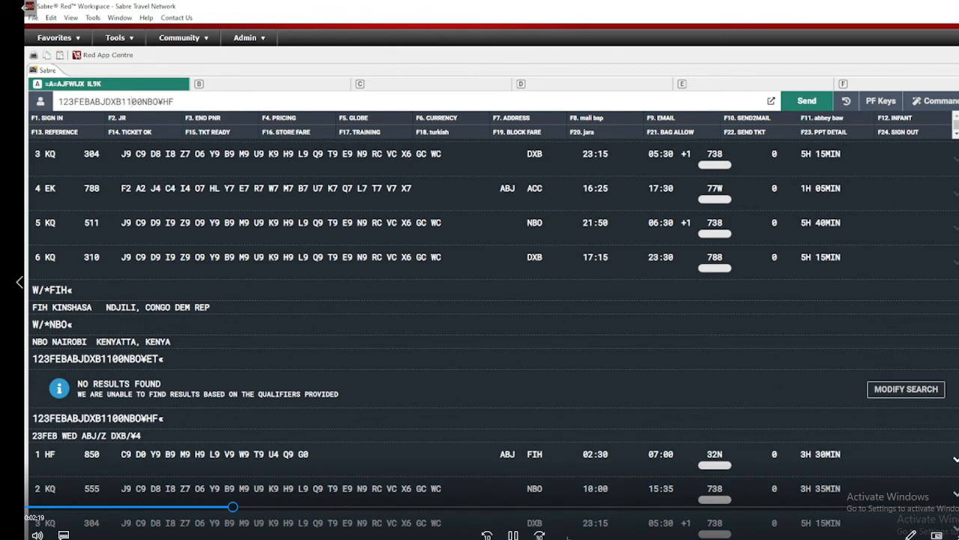
key("Right")
key("Right")
key("Right")
key("Right")
key("Right")
key("BackSpace")
key("BackSpace")
key("BackSpace")
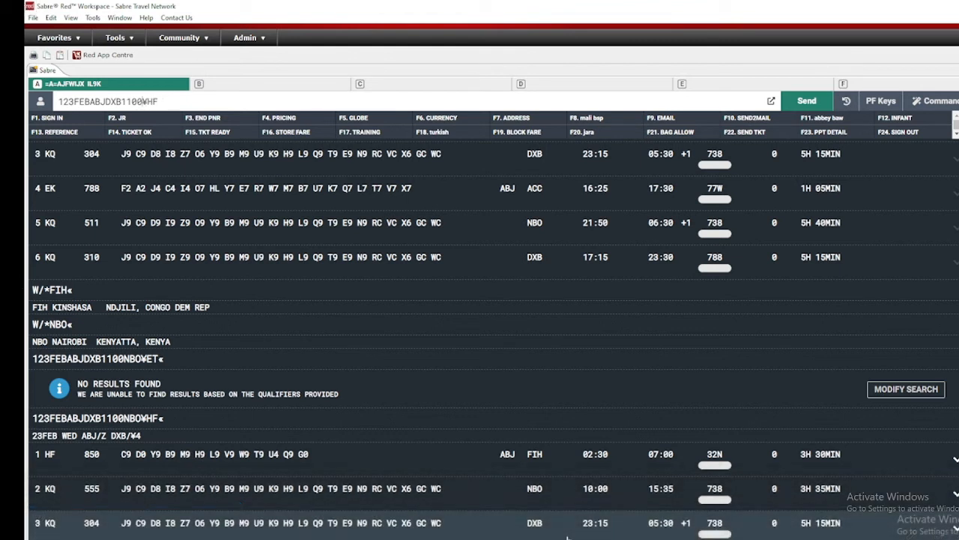
type("LFW")
key("Return")
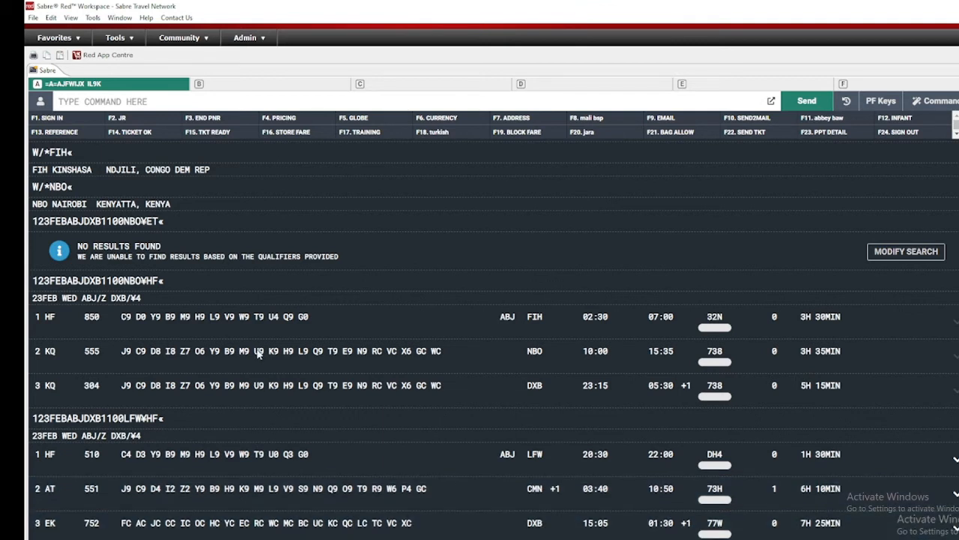
Step: Clear the accumulated availability output and the recalled command from the work area
left_click(134, 100)
key("Up")
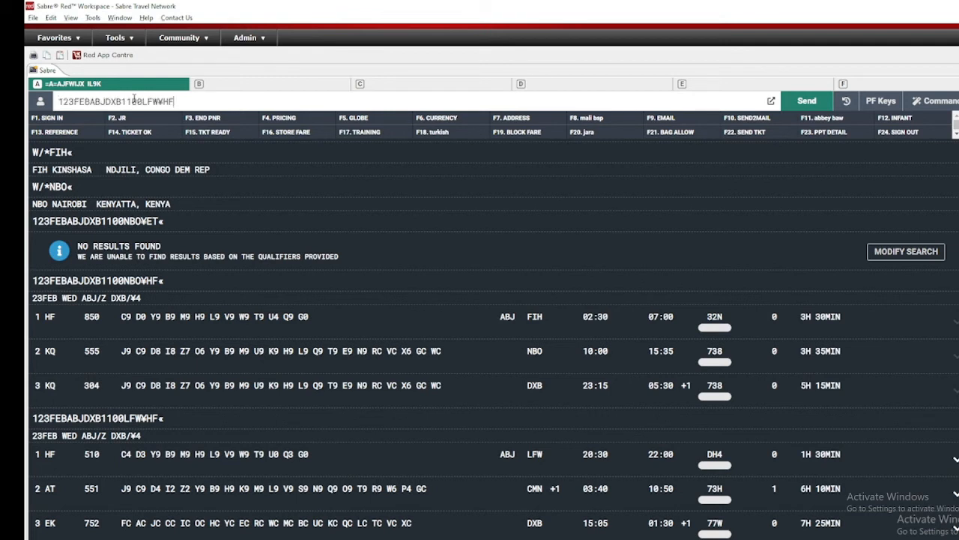
key("Up")
key("BackSpace")
key("BackSpace")
key("BackSpace")
key("BackSpace")
key("BackSpace")
key("BackSpace")
key("BackSpace")
key("BackSpace")
key("BackSpace")
key("BackSpace")
key("ctrl+BackSpace")
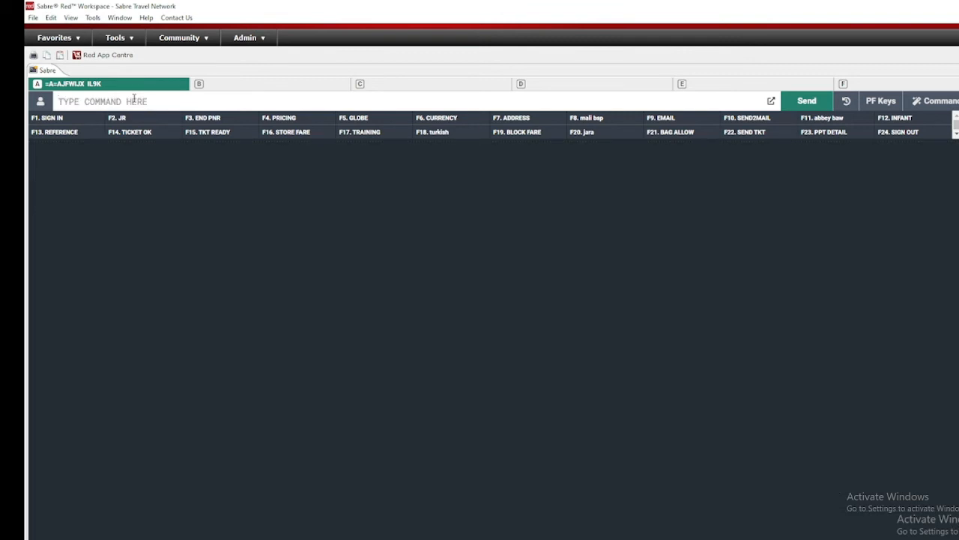
Step: Reduce a recalled query to 123FEBABJDXB and request general ABJ–DXB availability for 23 February
key("Up")
key("BackSpace")
key("BackSpace")
key("BackSpace")
key("BackSpace")
key("BackSpace")
key("BackSpace")
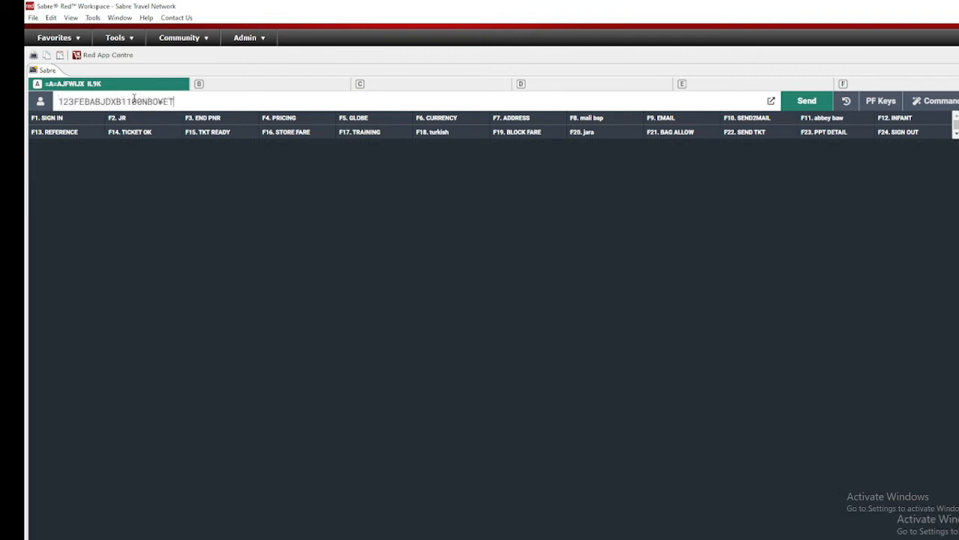
key("BackSpace")
key("BackSpace")
key("BackSpace")
key("BackSpace")
left_click(59, 102)
left_click_drag(59, 102, 141, 102)
left_click(136, 101)
key("Return")
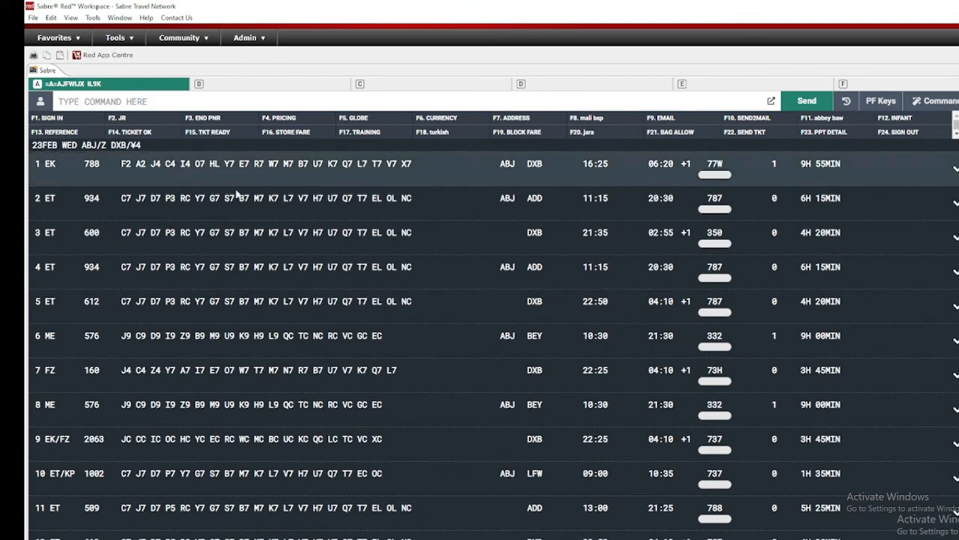
Step: Examine the header line and the full list of flight options in the ABJ–DXB availability
scroll(32, 152, "up", 1)
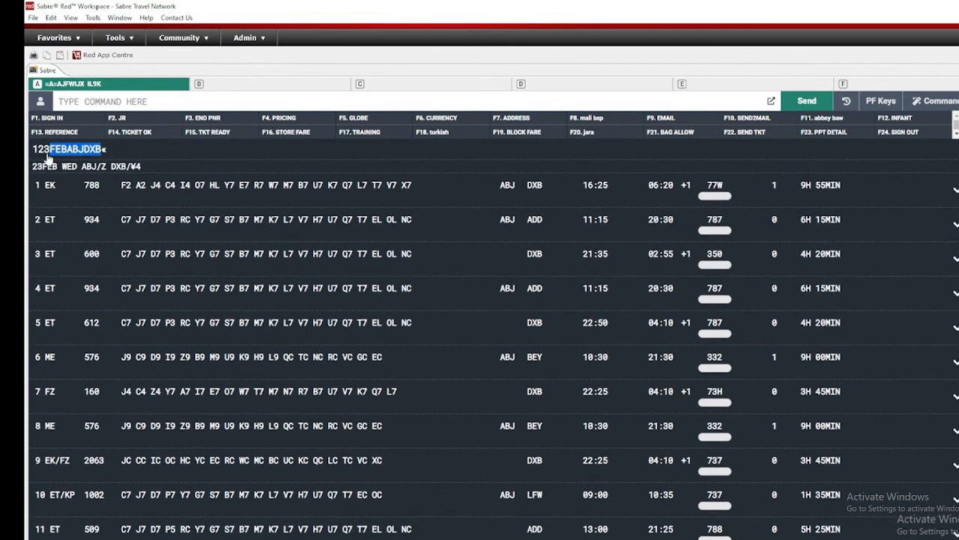
left_click_drag(33, 166, 141, 171)
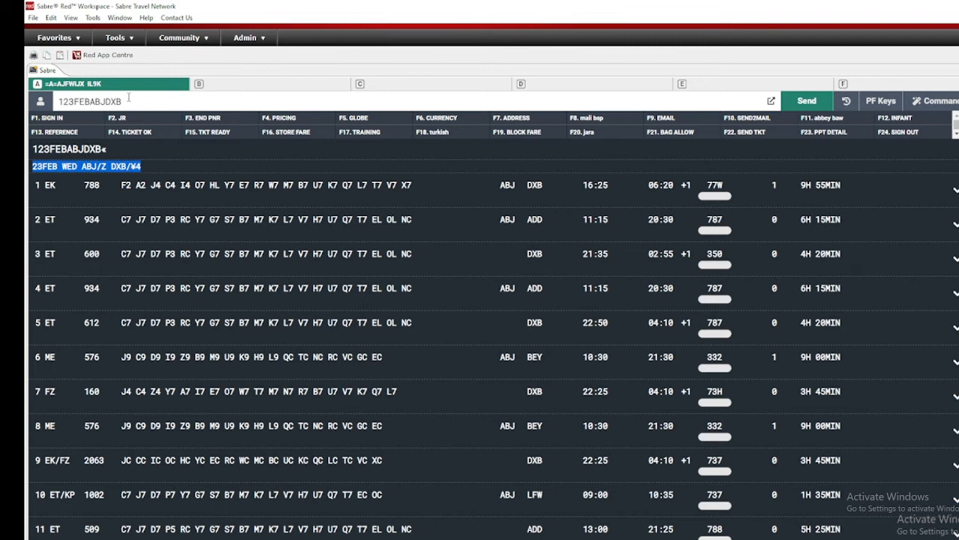
double_click(129, 98)
key("BackSpace")
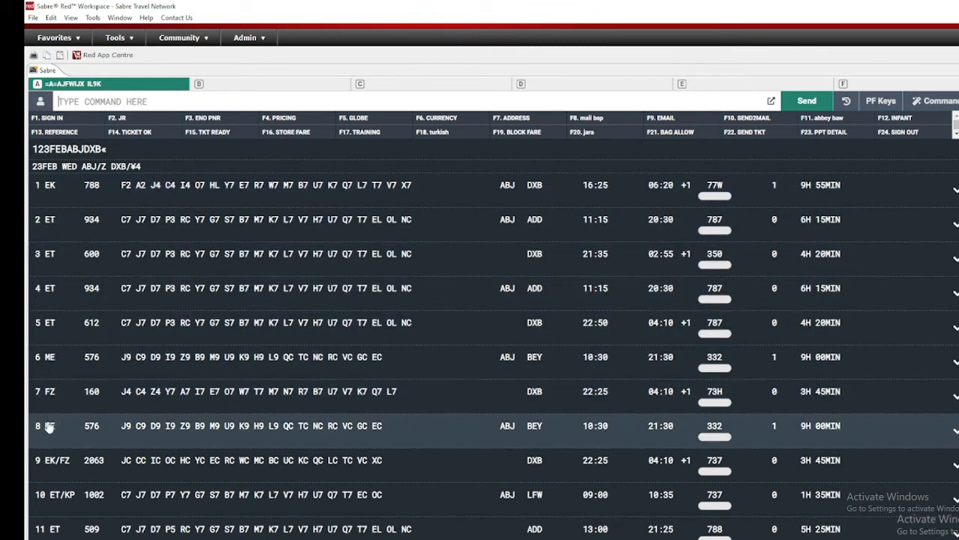
scroll(47, 525, "down", 2)
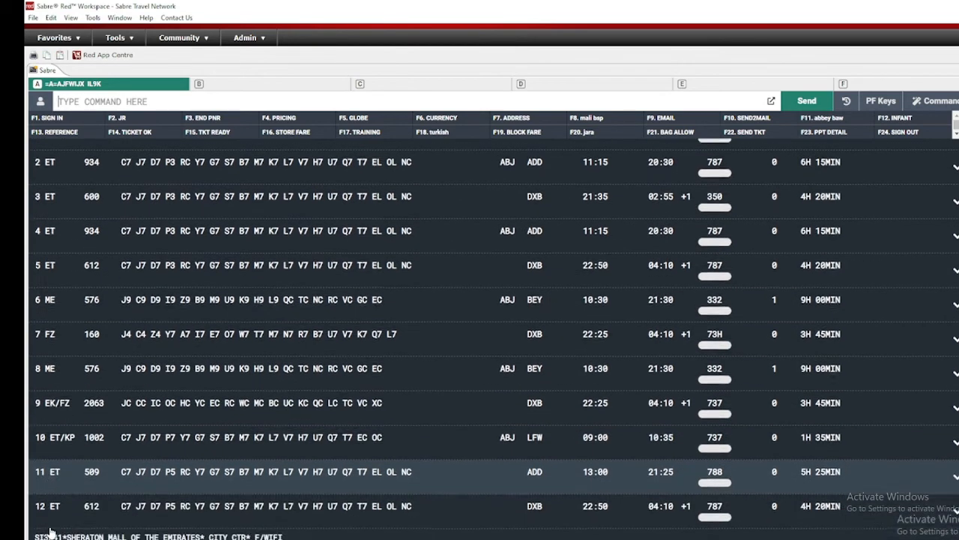
scroll(53, 510, "up", 2)
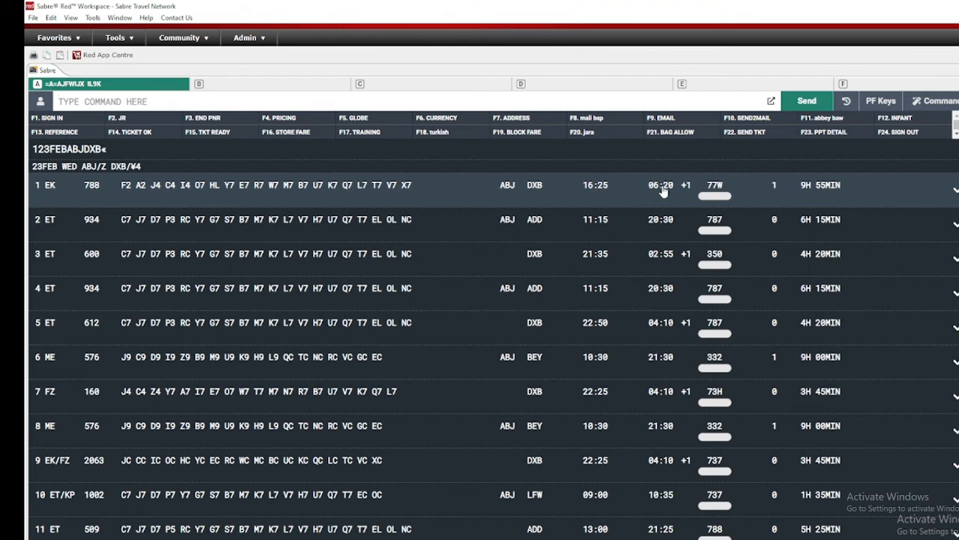
Step: Expand the details of flight EK 788, review its schedule and service information, and collapse them again
mouse_move(809, 192)
left_click(955, 194)
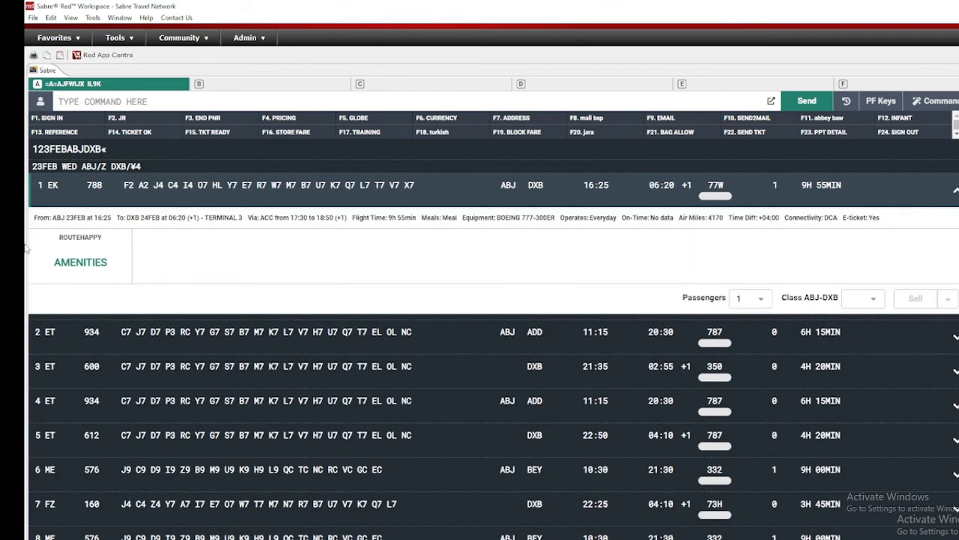
left_click_drag(34, 222, 299, 219)
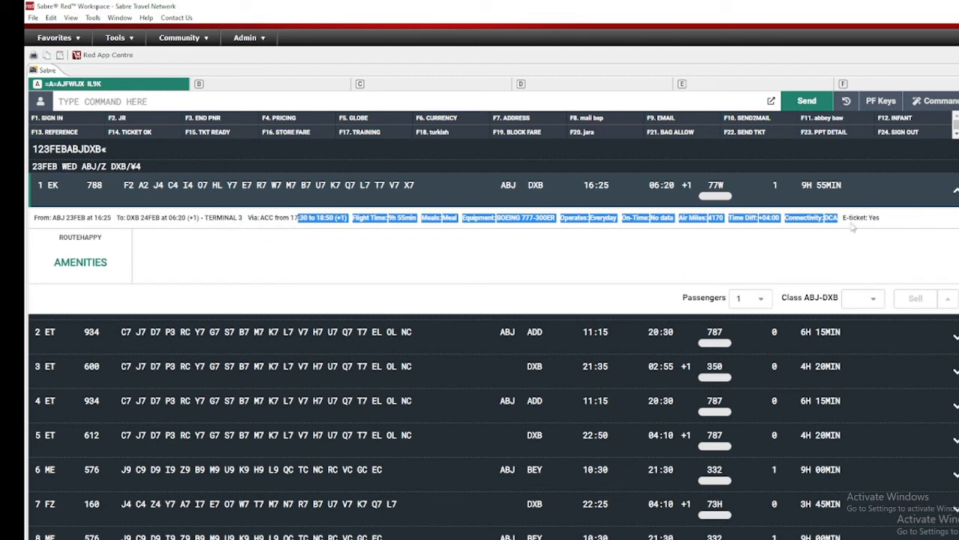
left_click(894, 220)
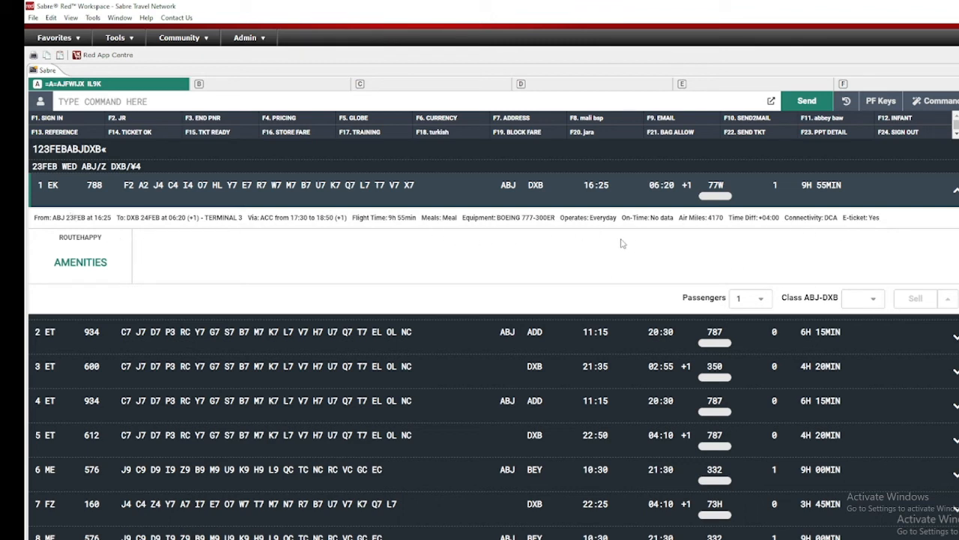
left_click(955, 193)
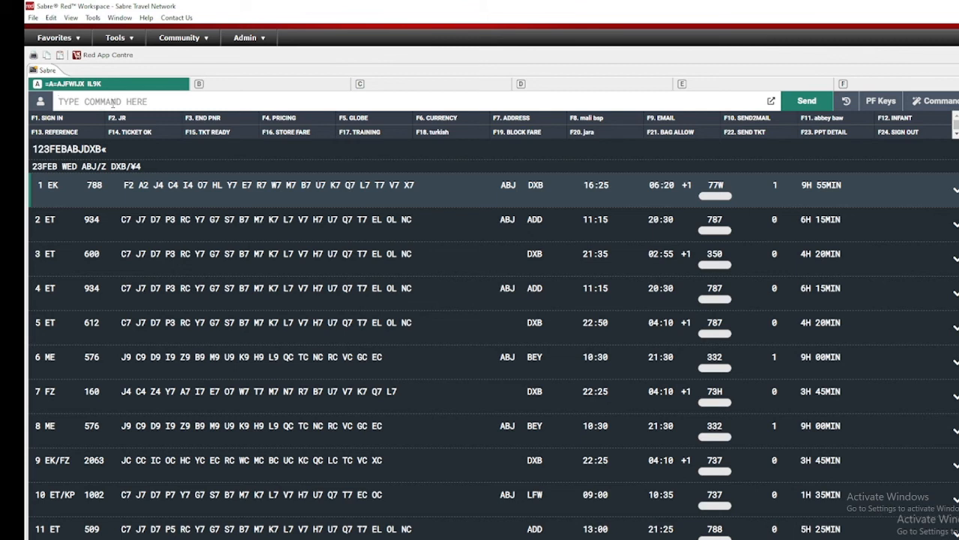
Step: Clear the screen and filter the last ABJ–DXB availability to airline ET with 1¥ET
key("ctrl+BackSpace")
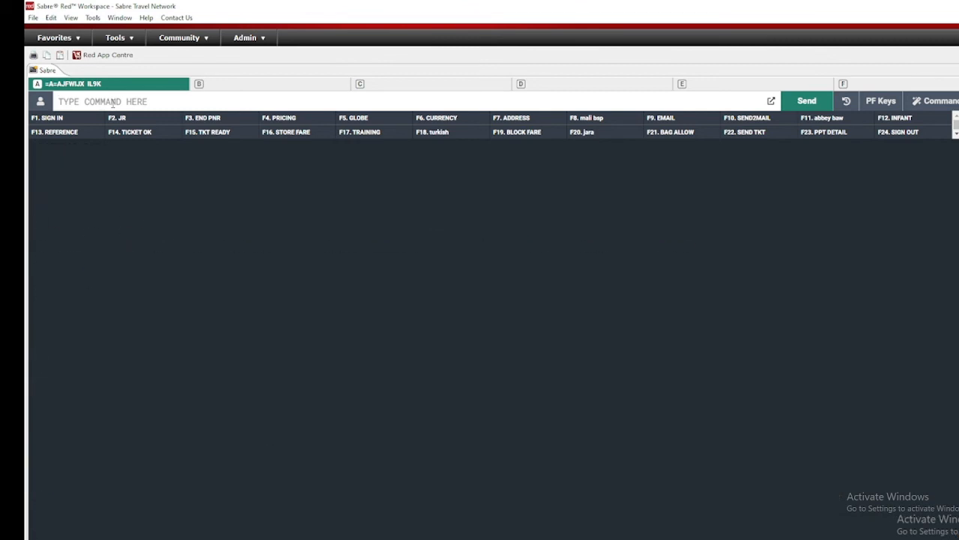
type("1¥ET")
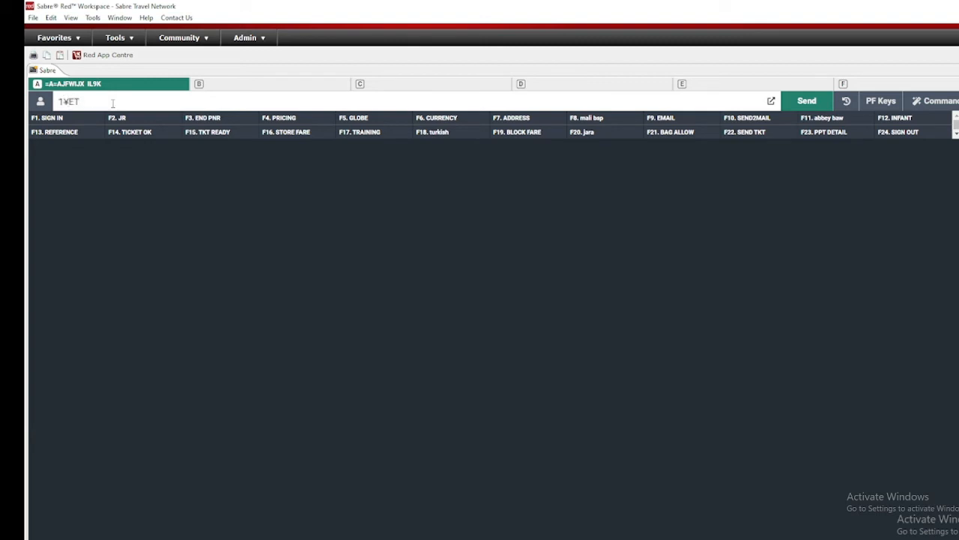
key("Return")
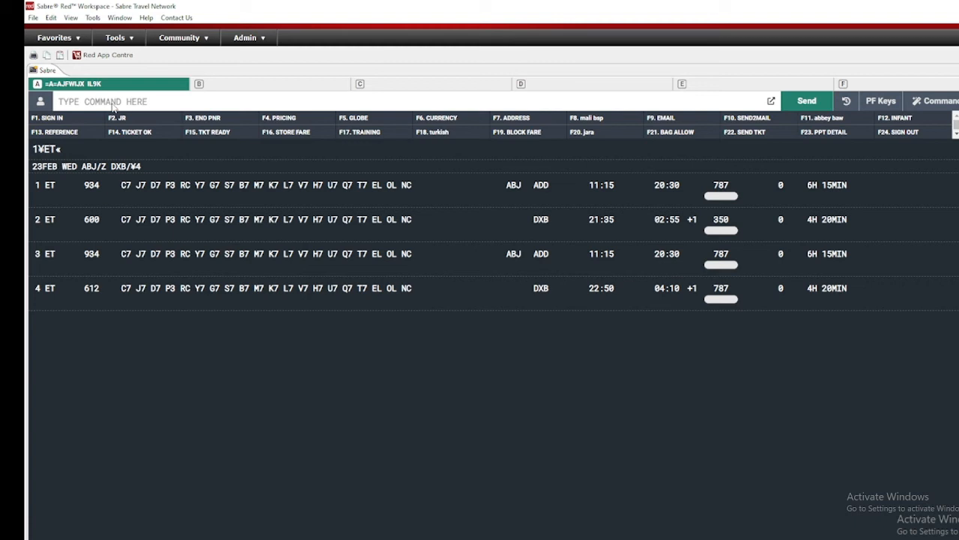
Step: Request the return flight availability 15 days after the outbound date with 1R¥15
left_click(112, 104)
type("1R¥")
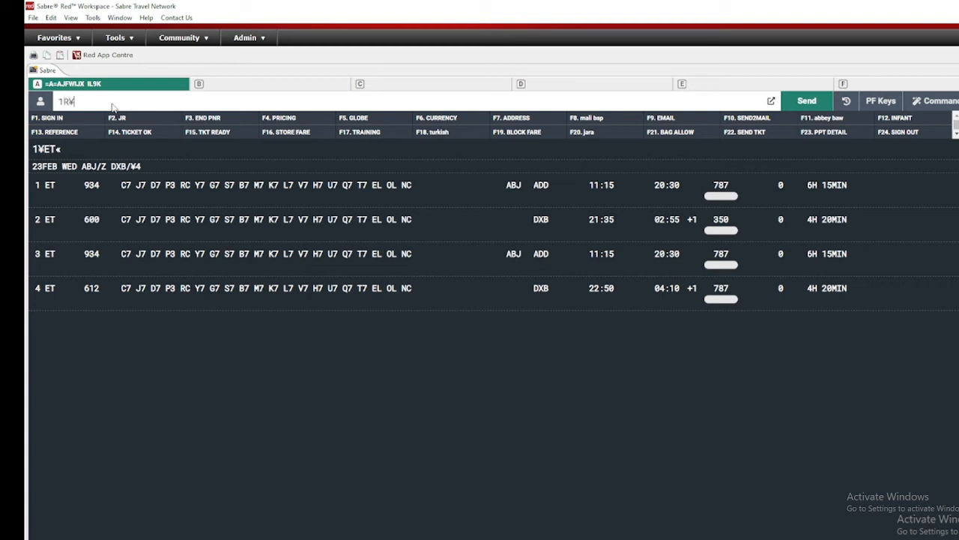
type("154")
key("BackSpace")
key("Return")
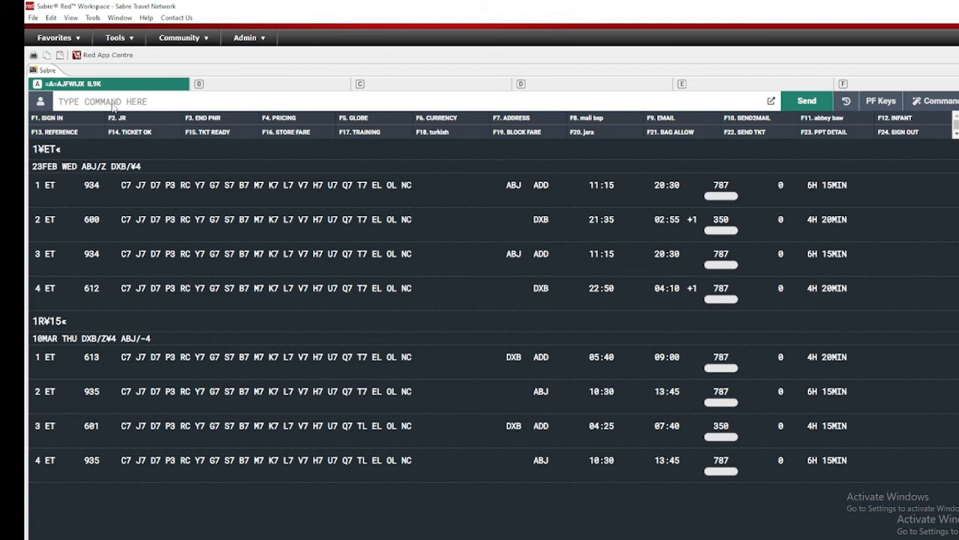
Step: Clear the screen and ignore the current transaction with the I command
type("I")
key("BackSpace")
key("ctrl+BackSpace")
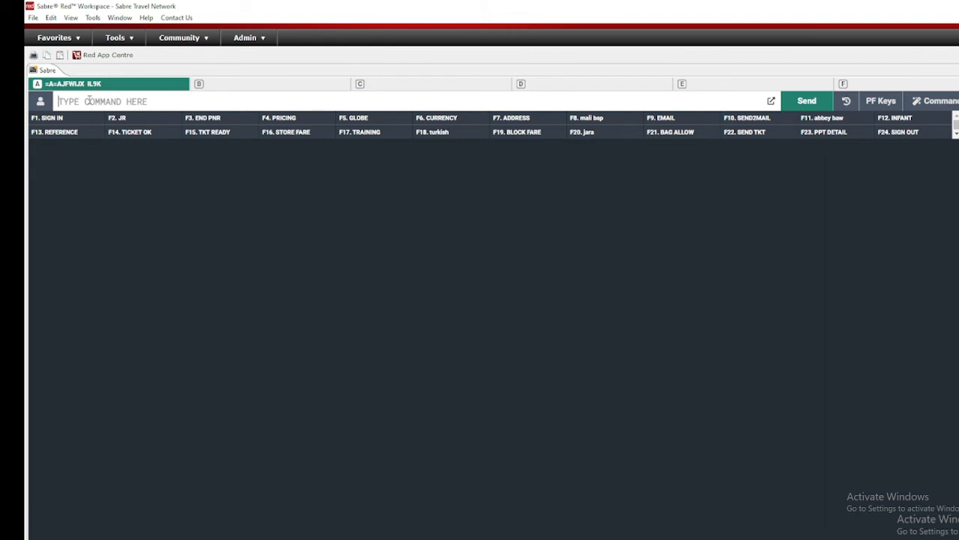
type("I")
key("Return")
Step: Request ABJ–DXB availability on ET with 115FEBABJDXB¥ET, and move the display one day forward with 1¥1
type("1")
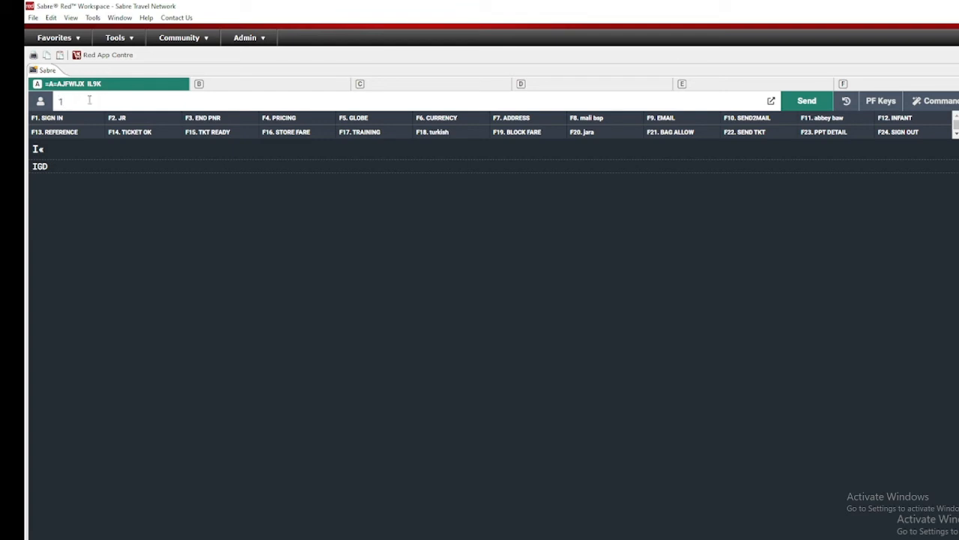
type("15FEBABJDXB¥ET")
key("Return")
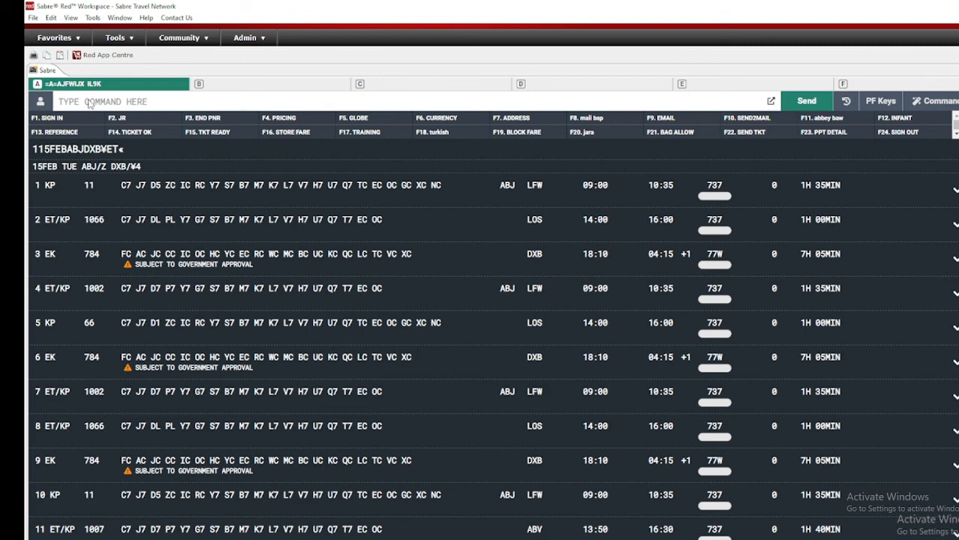
type("1¥1")
key("Return")
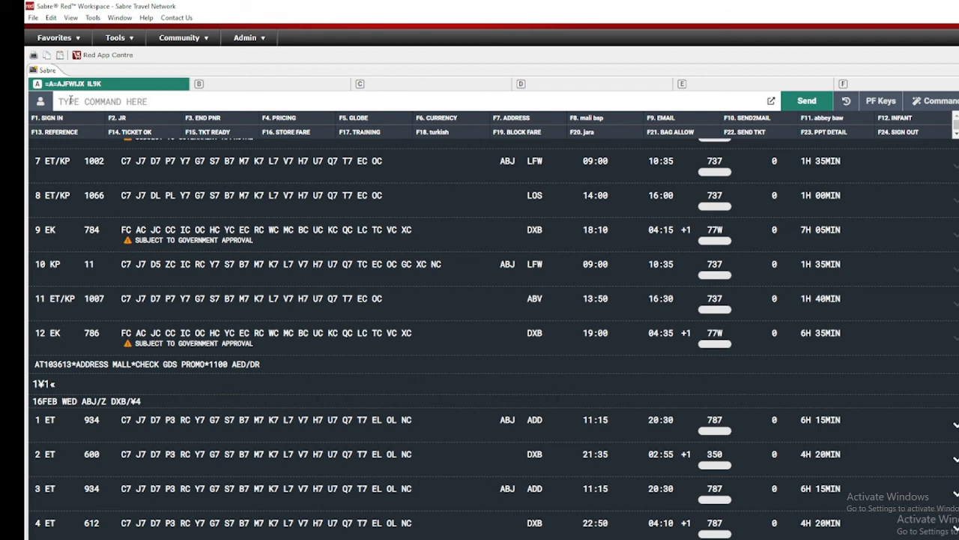
left_click(69, 100)
type("1-")
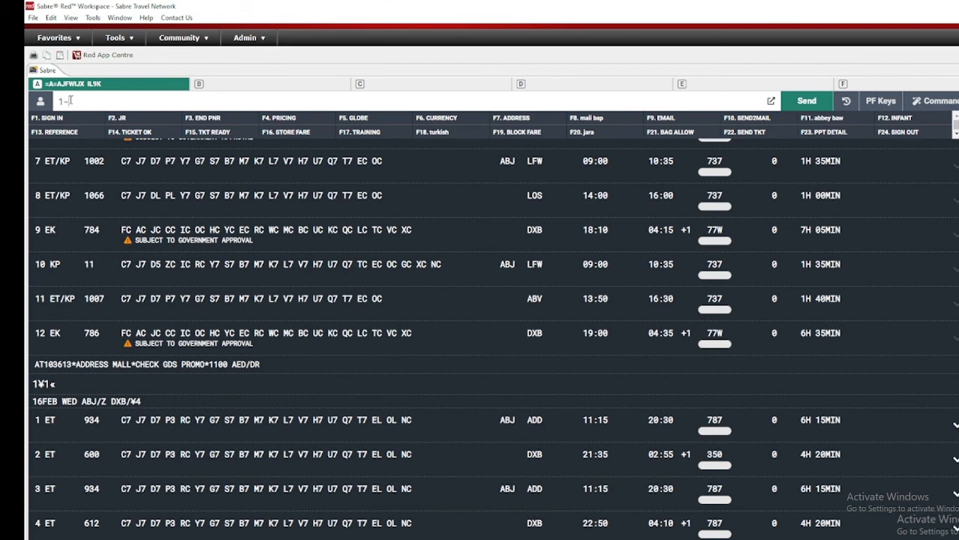
type("7")
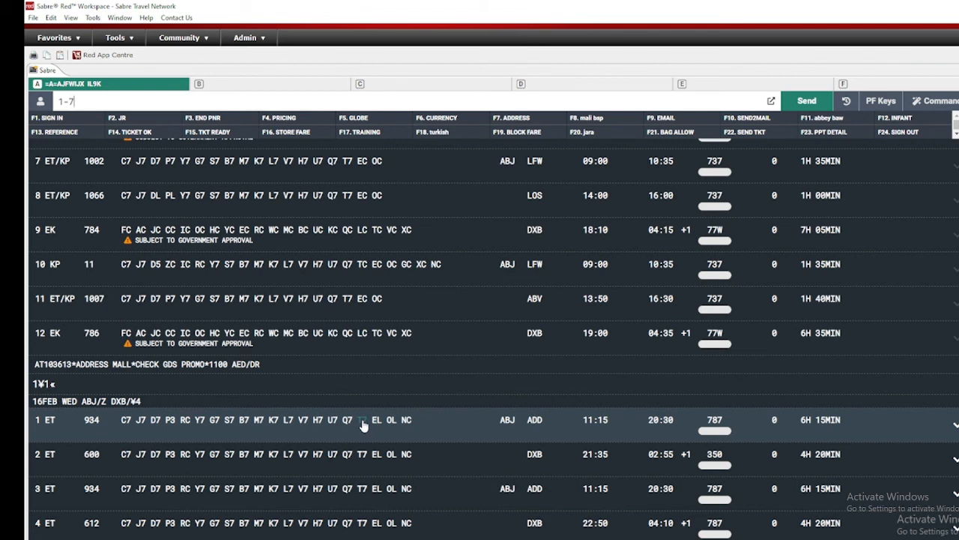
type("01T1")
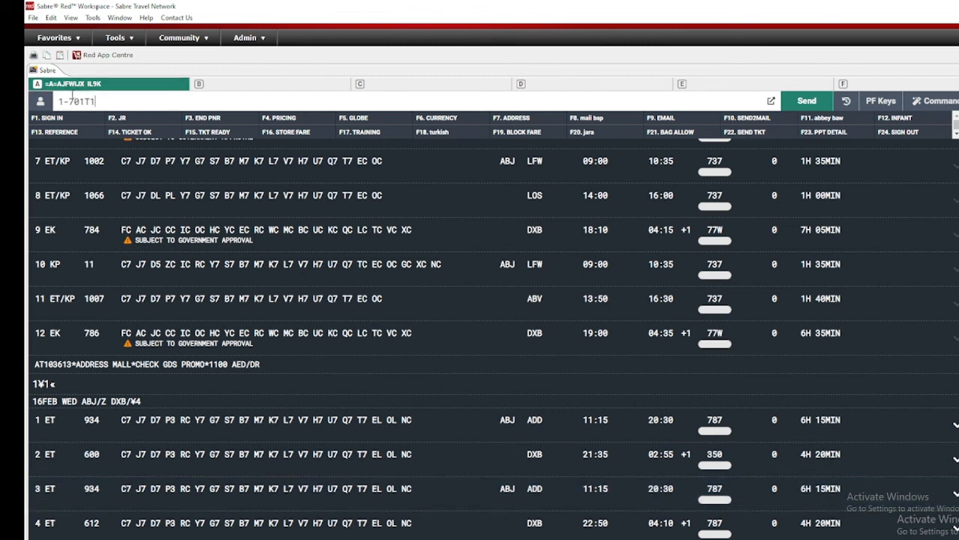
Step: Replace the unsent entry with 01T3* to sell one T-class seat on the connecting ET flights starting at line 3
left_click_drag(99, 102, 27, 100)
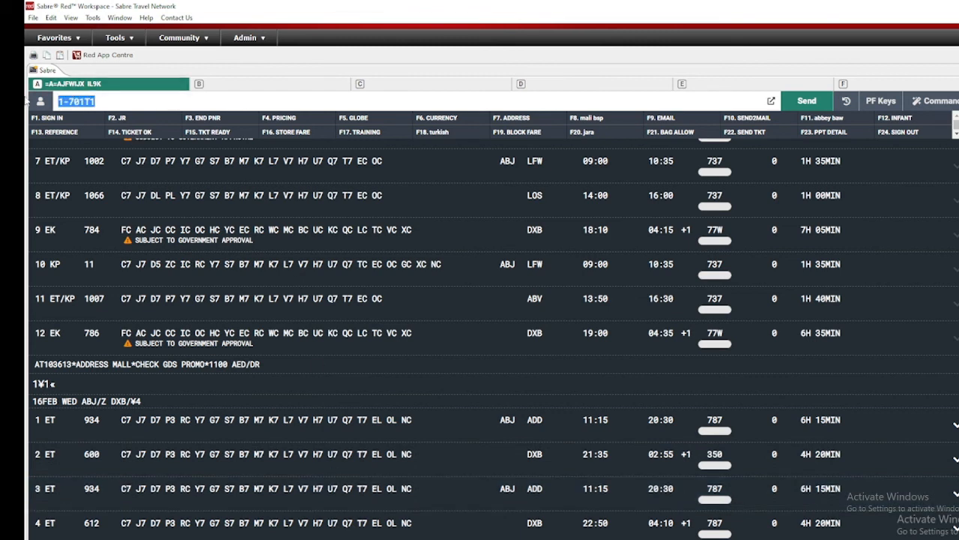
type("01T3*")
key("Return")
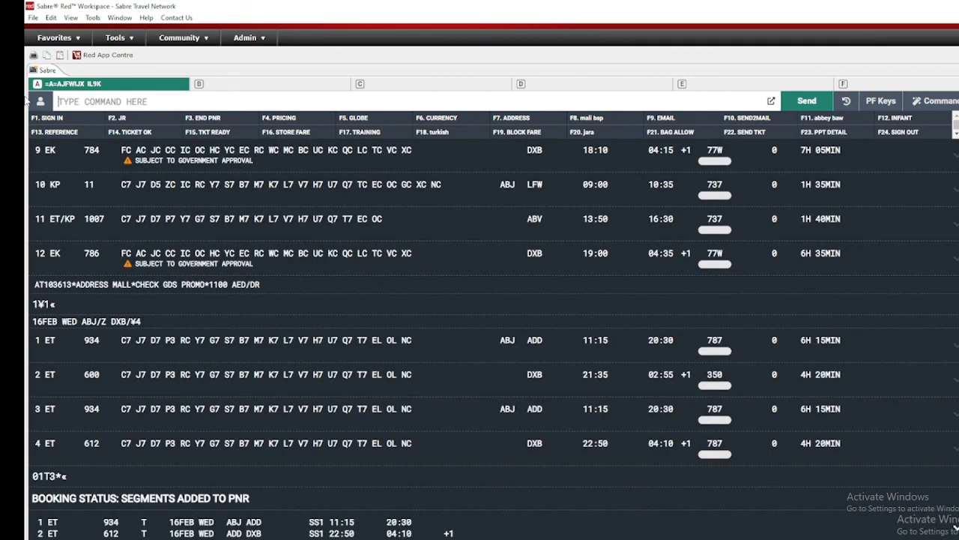
Step: On a cleared screen, request return availability ten days after the outbound with 1R¥10, and move it one day earlier with 1-1
key("ctrl+BackSpace")
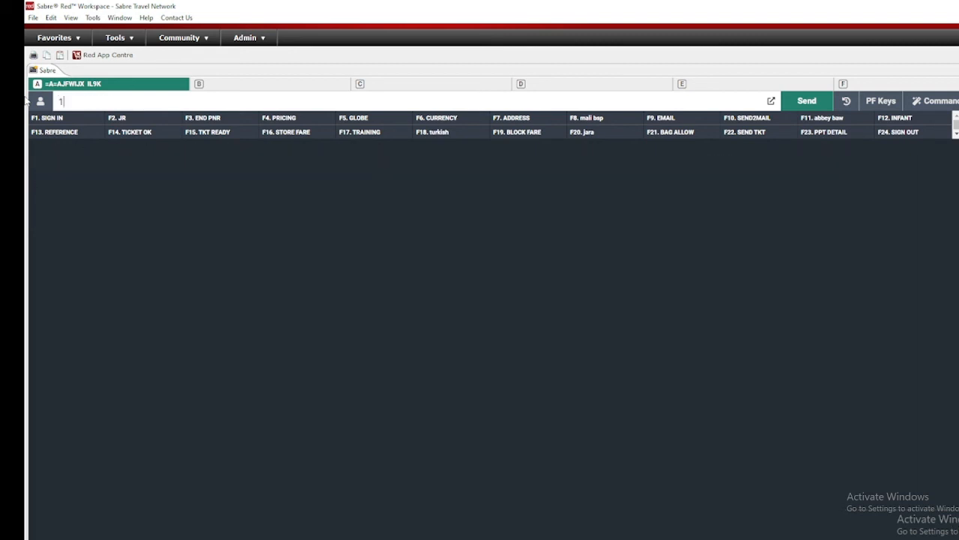
type("1R¥15")
key("BackSpace")
key("BackSpace")
type("10")
key("Return")
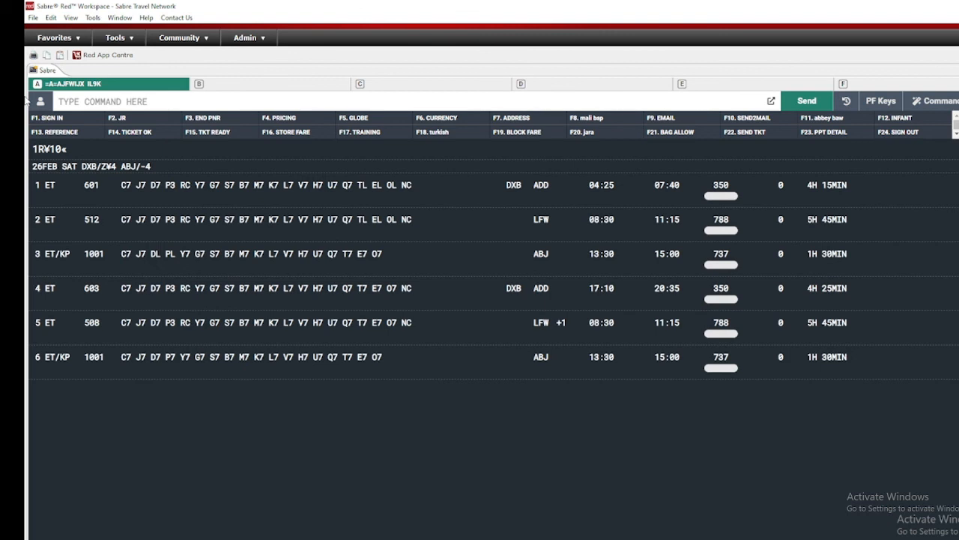
type("1-1")
key("Return")
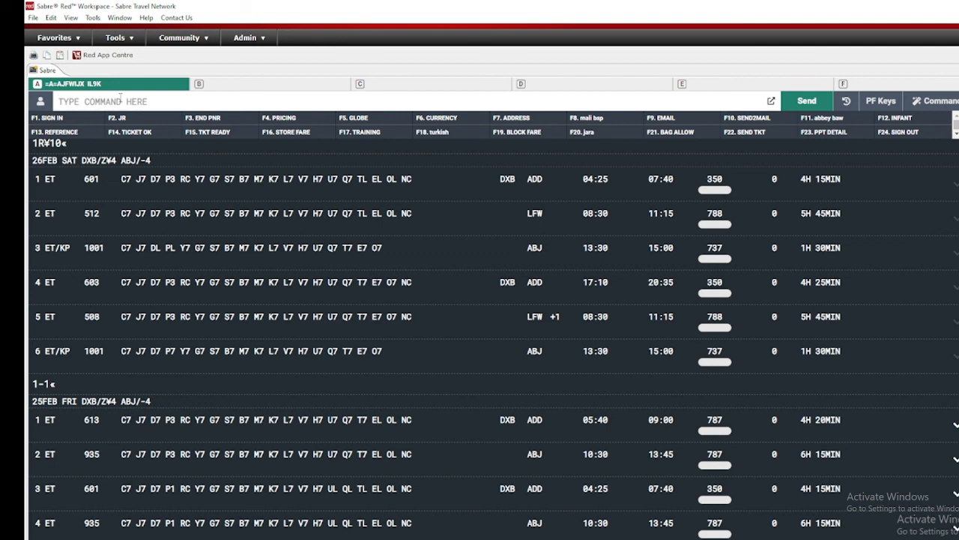
Step: Sell one T-class seat on the 25 February return connection starting at line 1 with 01T1*
type("0")
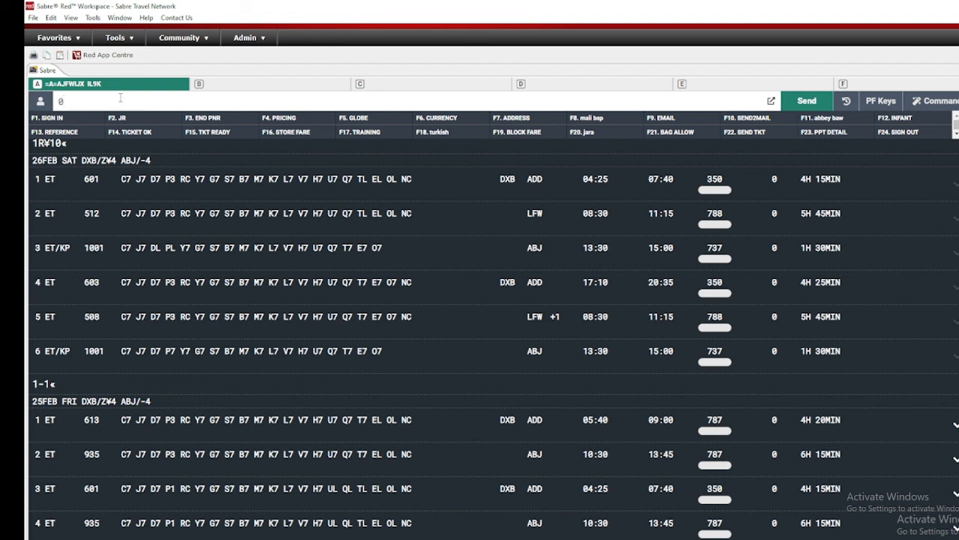
type("1T1*")
key("Return")
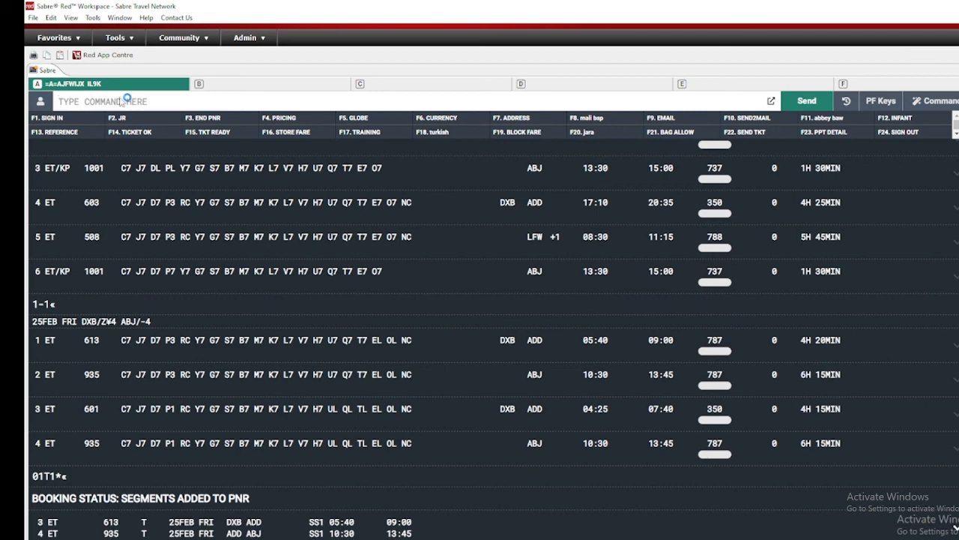
Step: Display the booked itinerary with *I and highlight its flight segments for review
type("*")
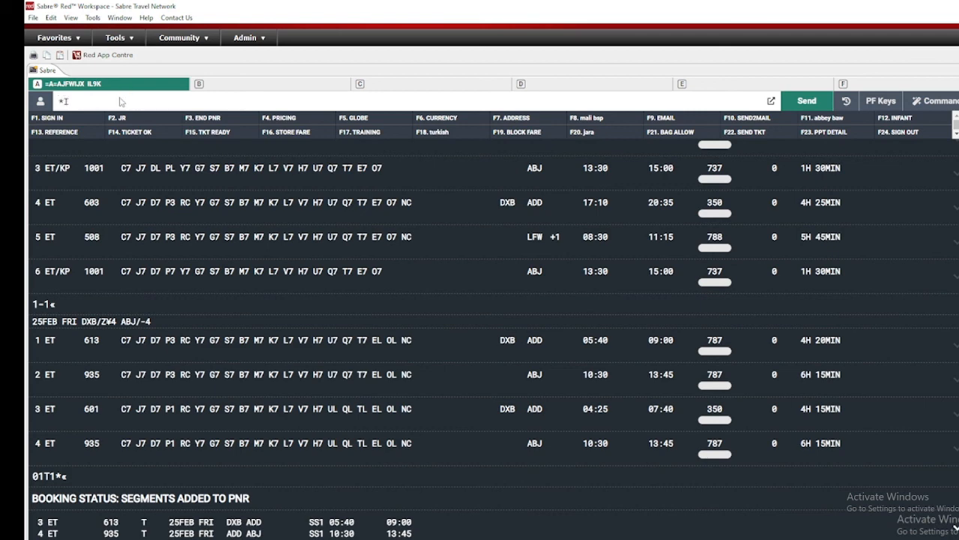
key("Return")
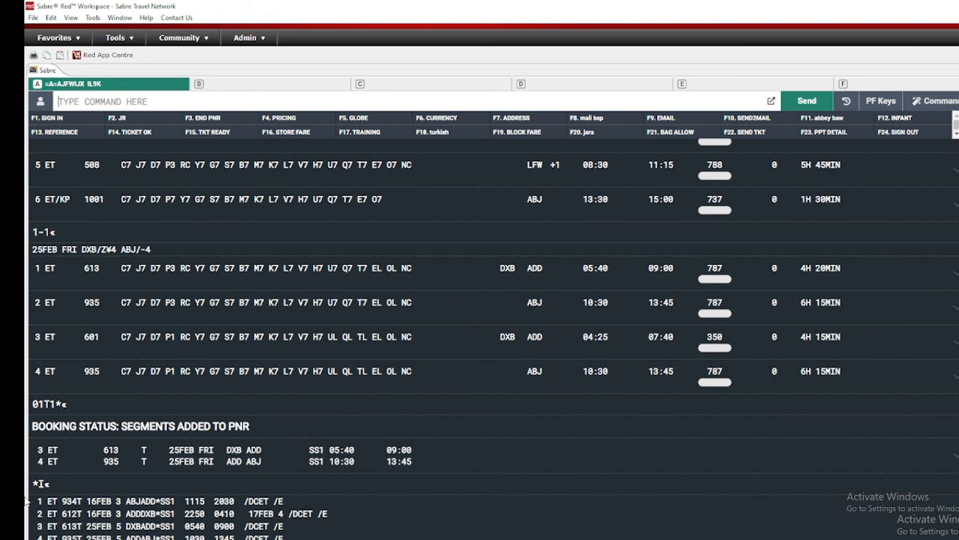
left_click_drag(34, 500, 318, 539)
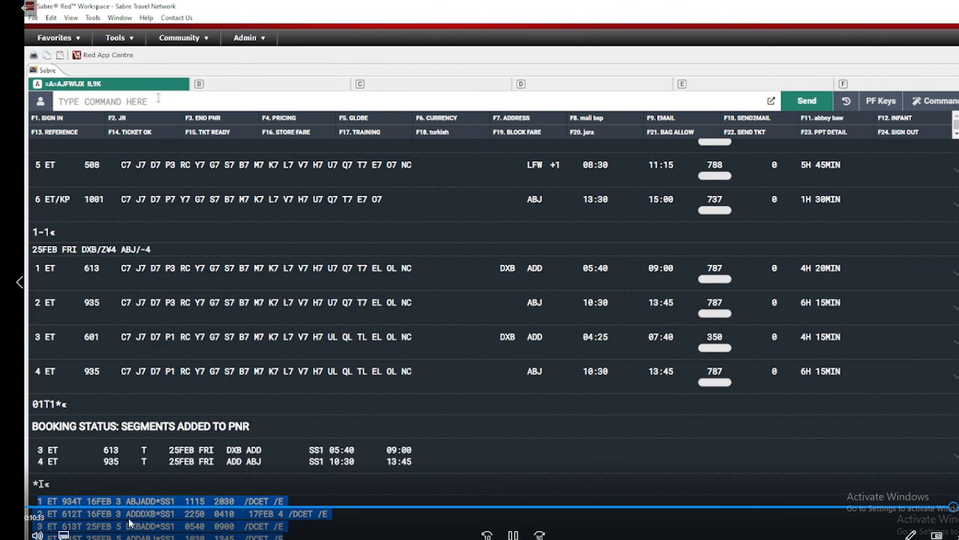
Step: Clear the screen and display the complete booking record with *A
left_click(155, 98)
key("ctrl+BackSpace")
type("*")
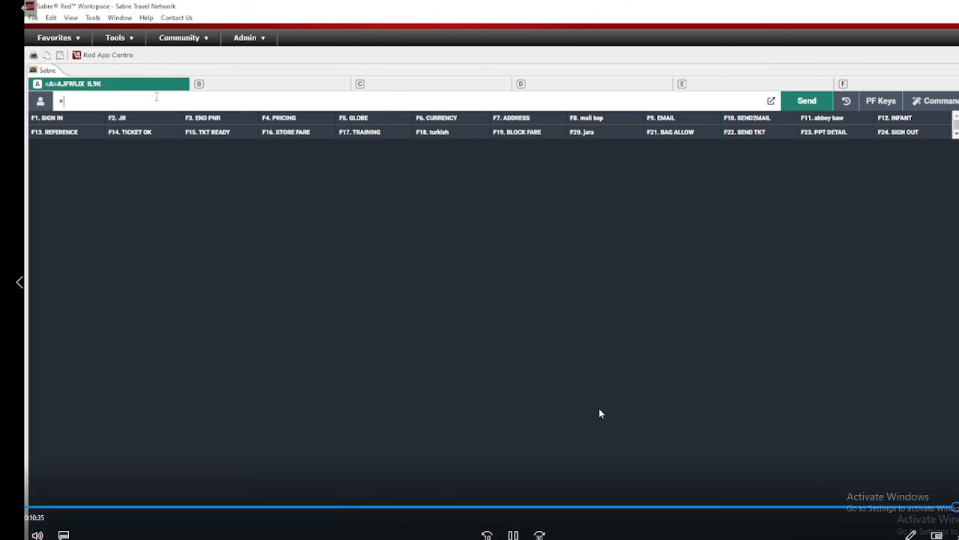
type("A")
key("Return")
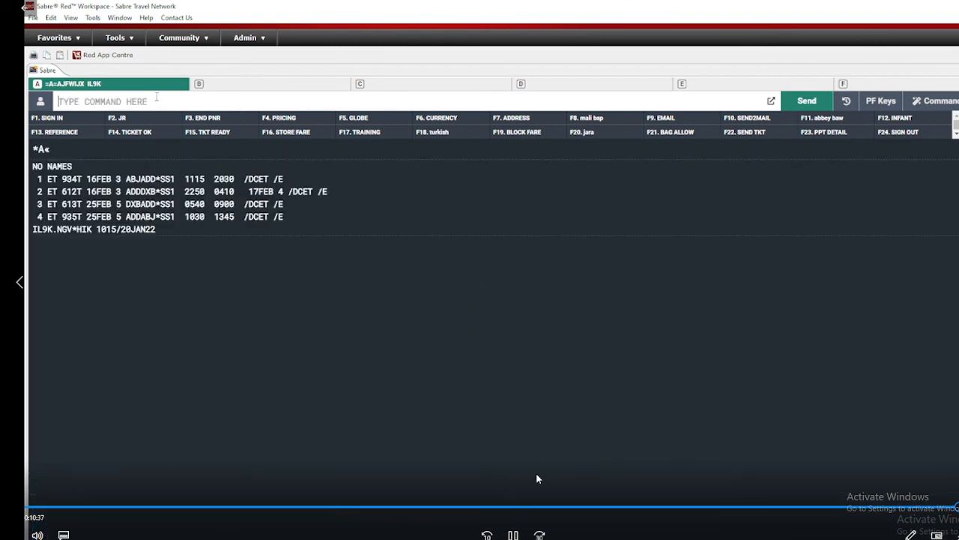